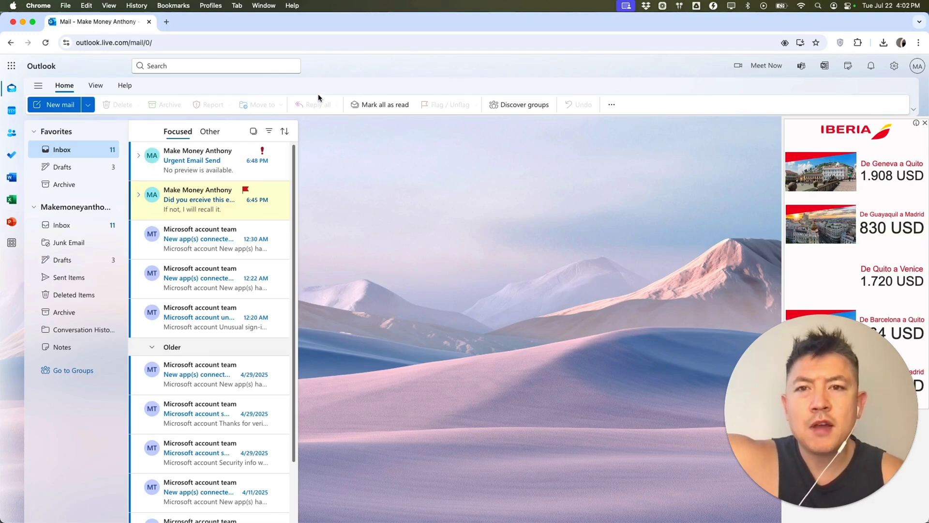
- Open the Outlook settings on the Account page for the connected email account
click(893, 67)
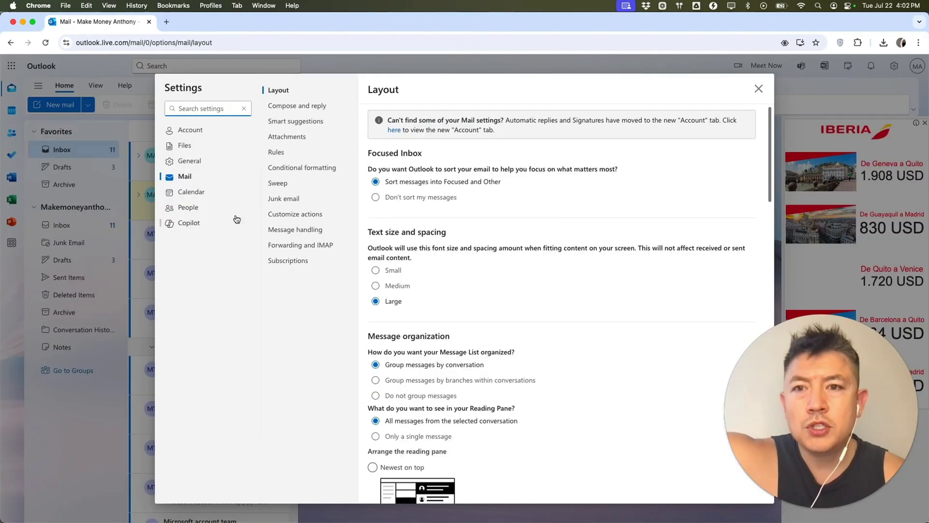
click(192, 132)
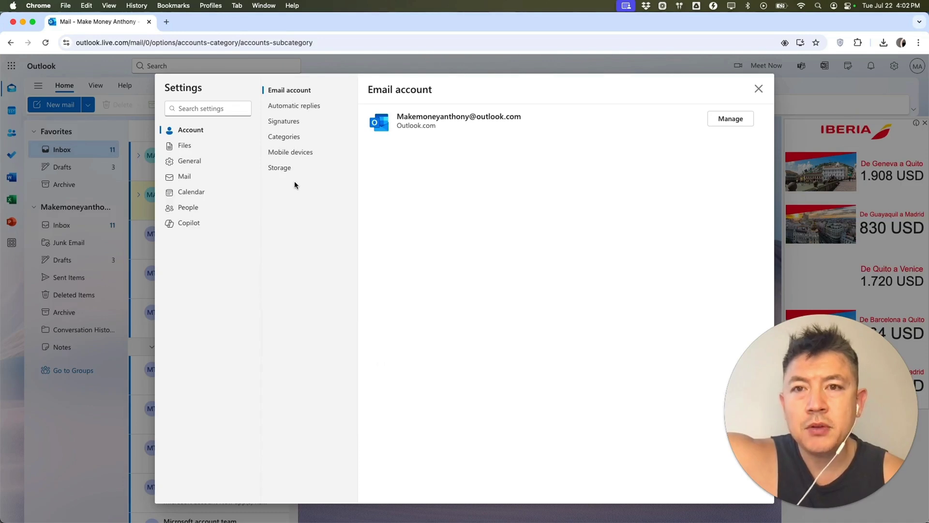
- Turn off the Automatic replies toggle in the Automatic replies settings
click(300, 109)
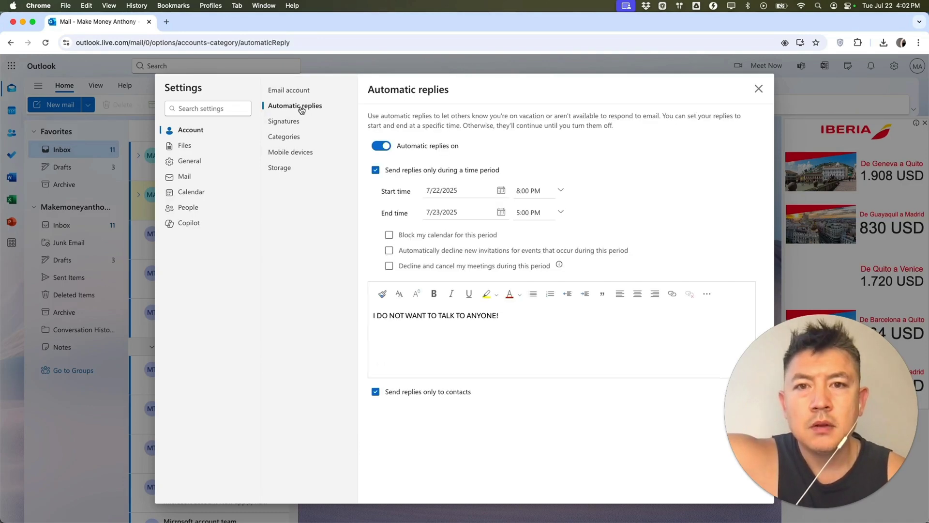
click(381, 149)
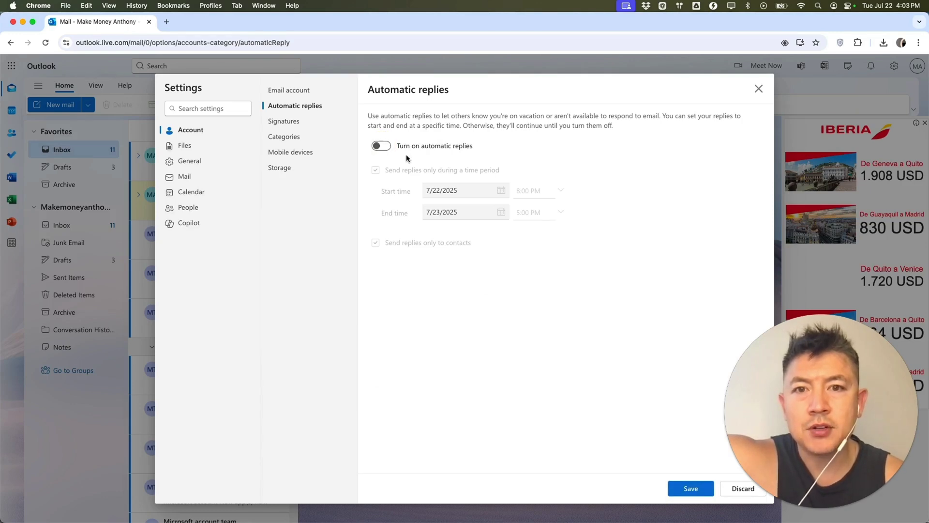
click(680, 492)
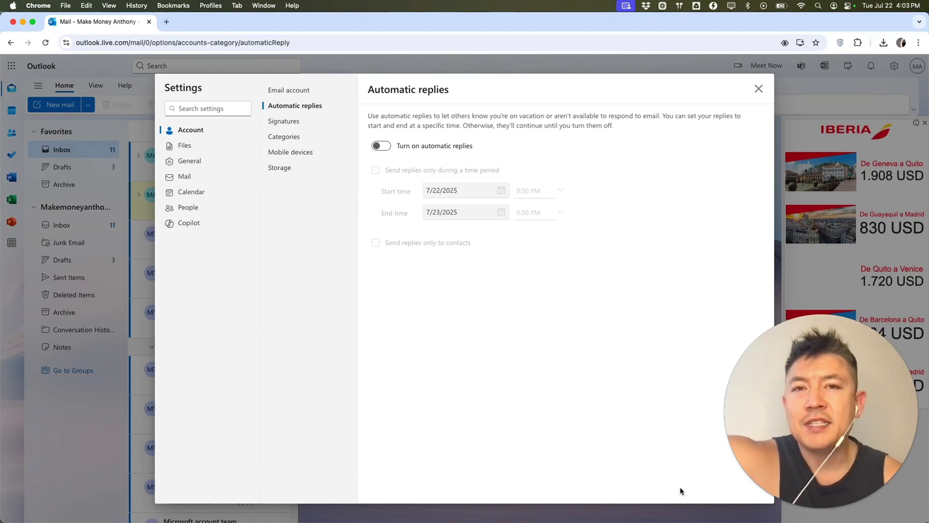